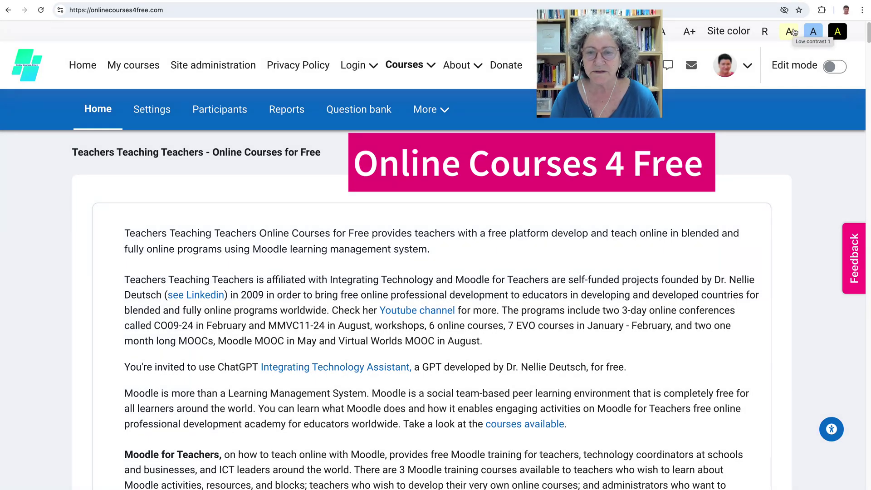
Open the Demo of TESOL Online with AI - Develop an Online Course from the site's available courses.
scroll(713, 161, "down", 6)
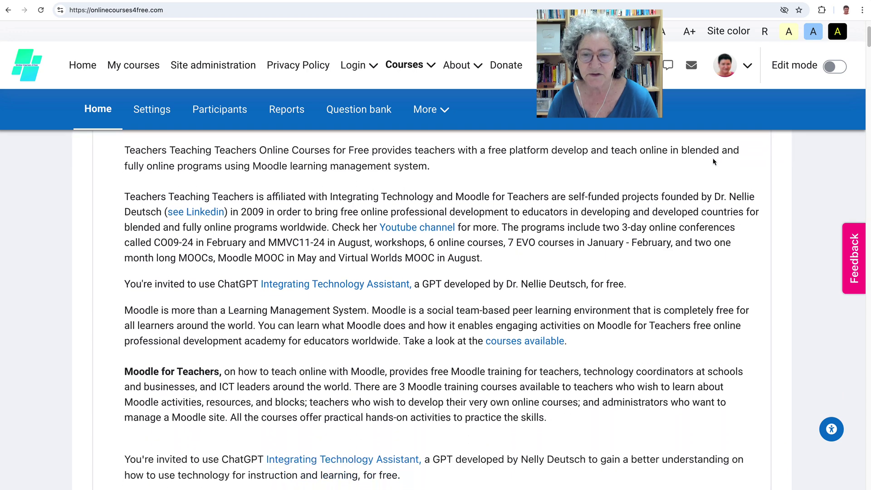
scroll(713, 162, "down", 1)
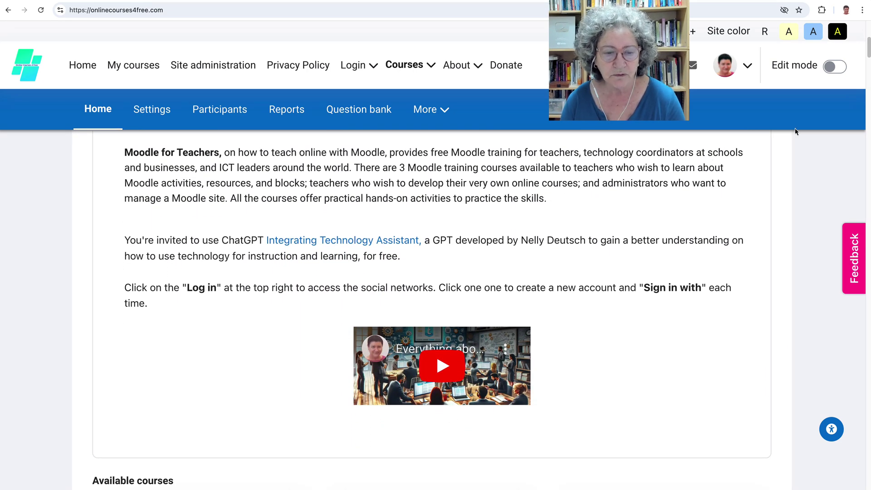
scroll(661, 224, "down", 4)
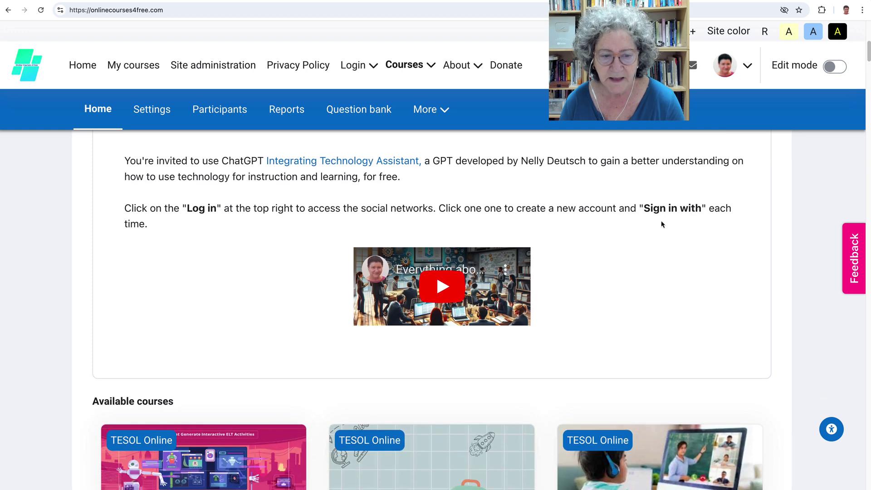
left_click(203, 437)
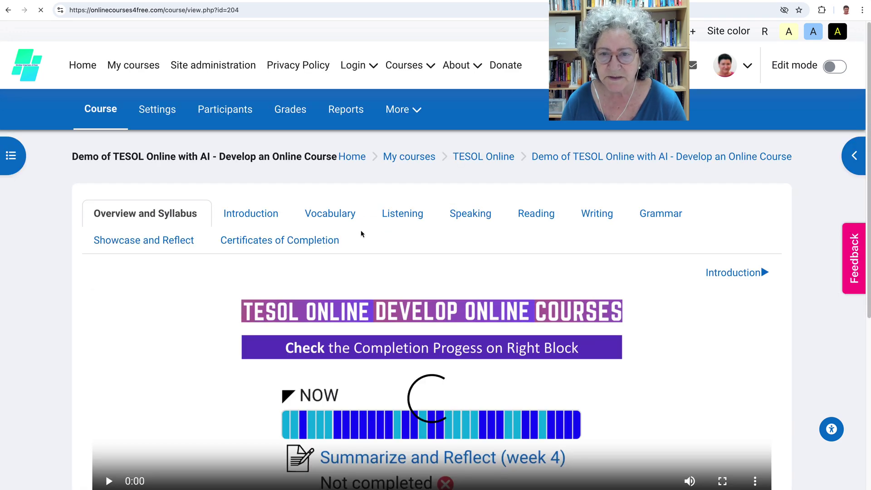
Turn on edit mode for the course and open the settings of the Overview and Syllabus section.
scroll(361, 234, "down", 2)
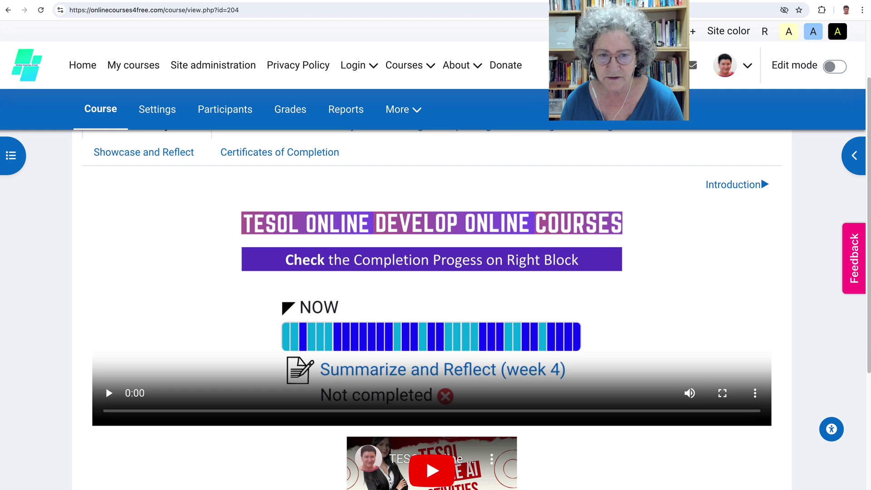
scroll(431, 295, "up", 2)
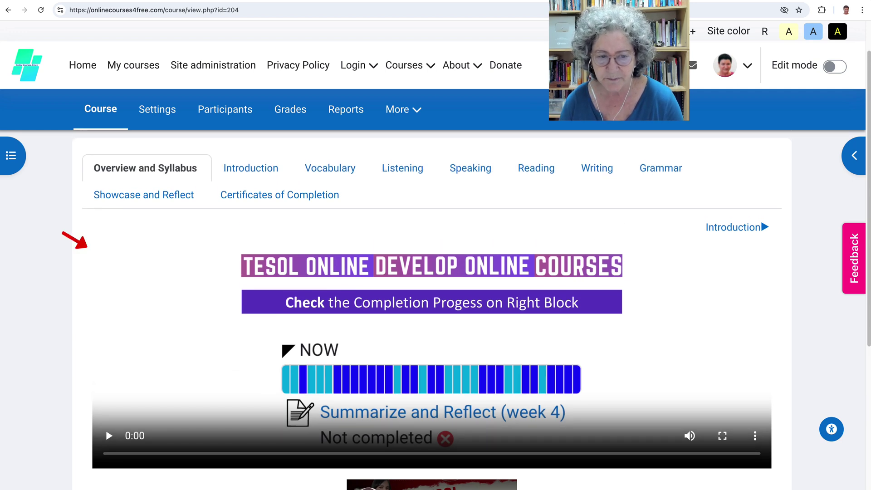
scroll(431, 295, "down", 3)
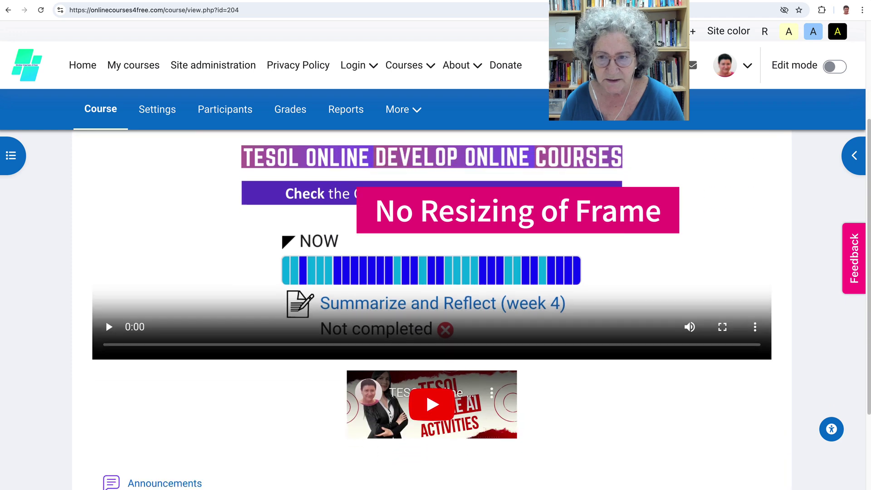
scroll(431, 295, "up", 4)
scroll(431, 318, "down", 1)
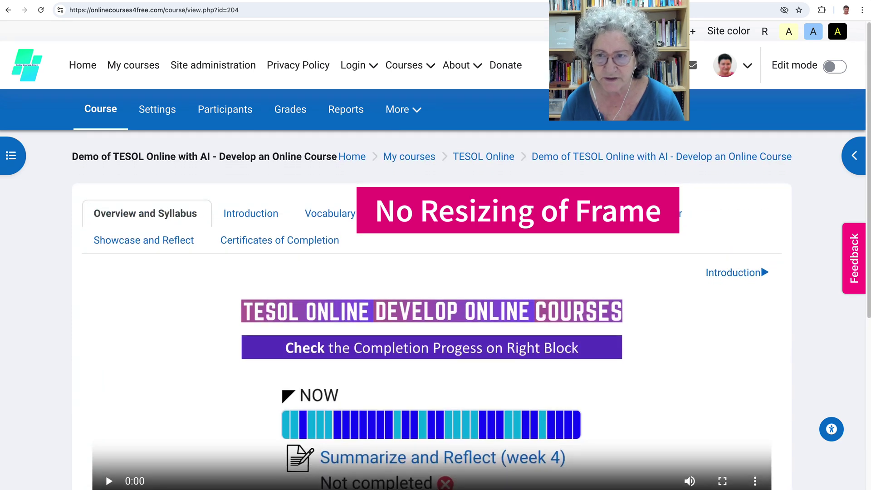
left_click(835, 67)
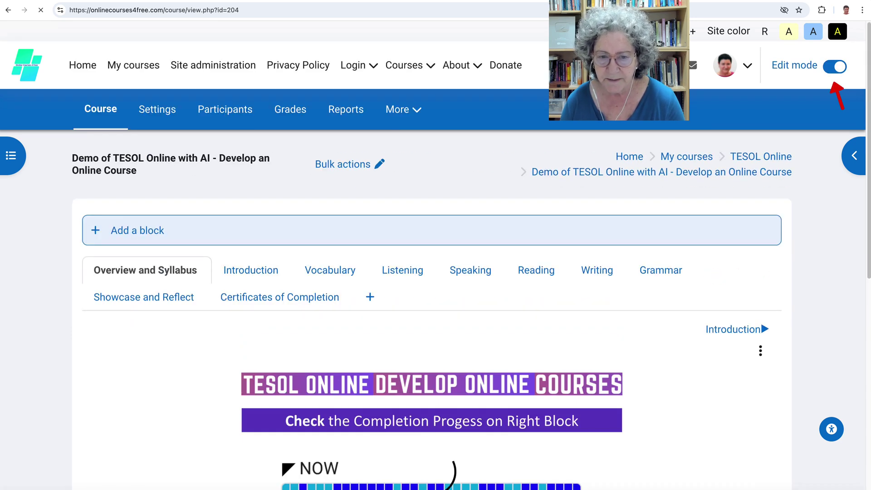
scroll(431, 295, "down", 2)
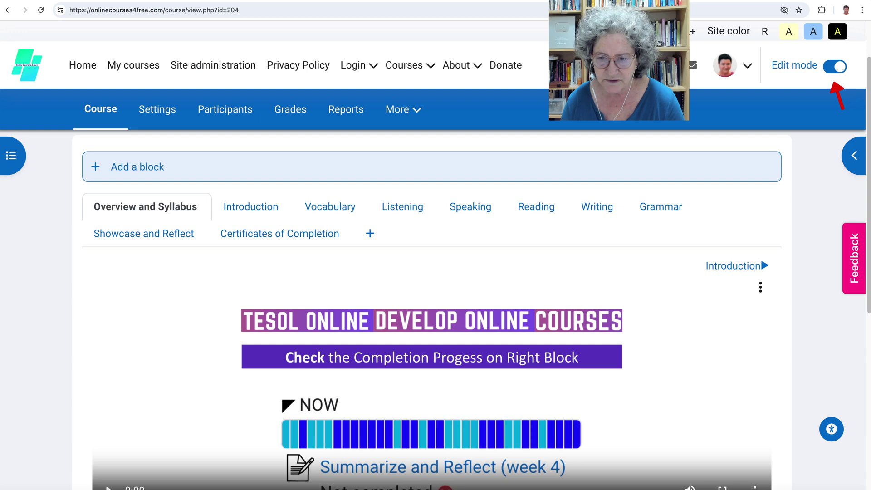
left_click(760, 287)
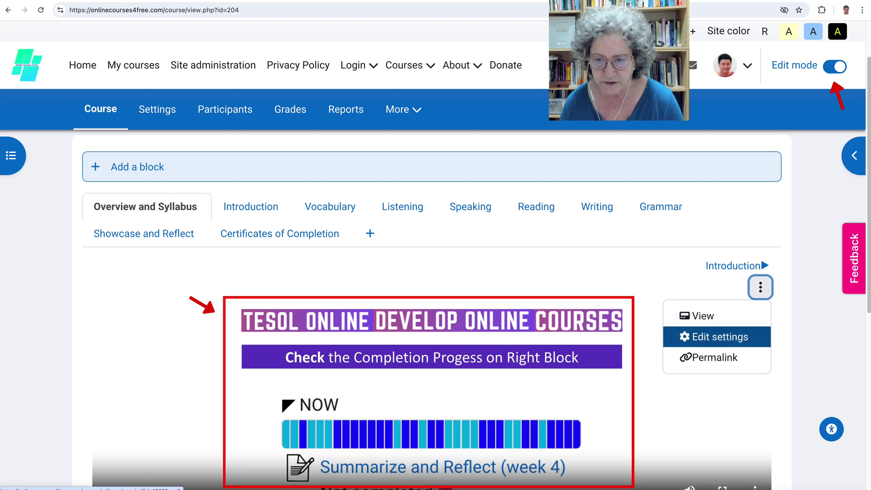
left_click(720, 337)
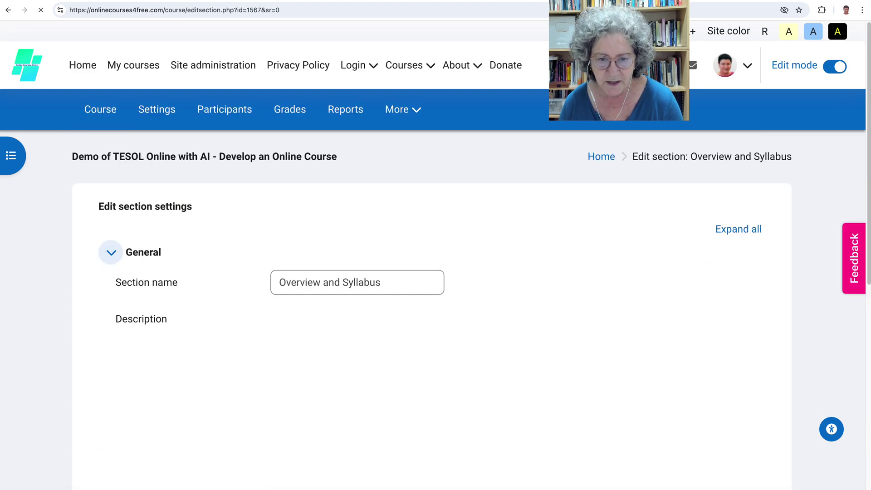
Inspect the embedded video's width and height in the description's source code, then save and close the code.
scroll(431, 295, "down", 2)
scroll(514, 376, "down", 3)
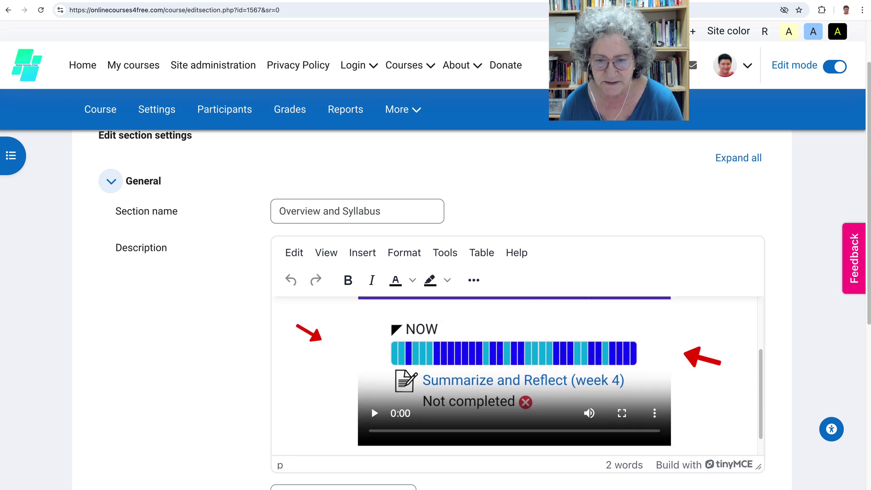
scroll(515, 363, "down", 1)
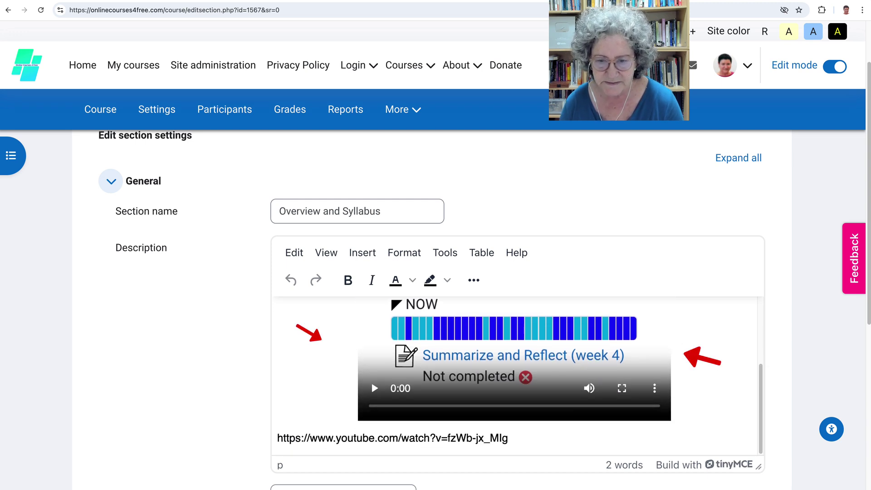
scroll(515, 362, "down", 1)
scroll(514, 344, "up", 3)
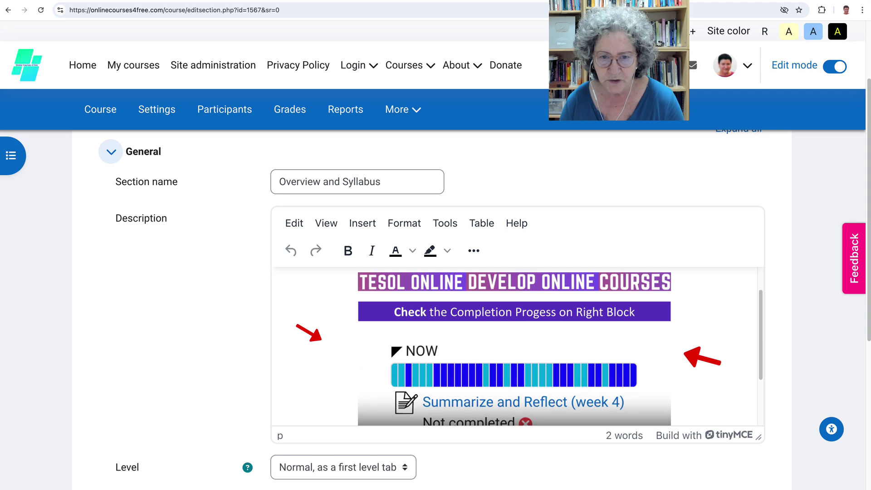
left_click(445, 223)
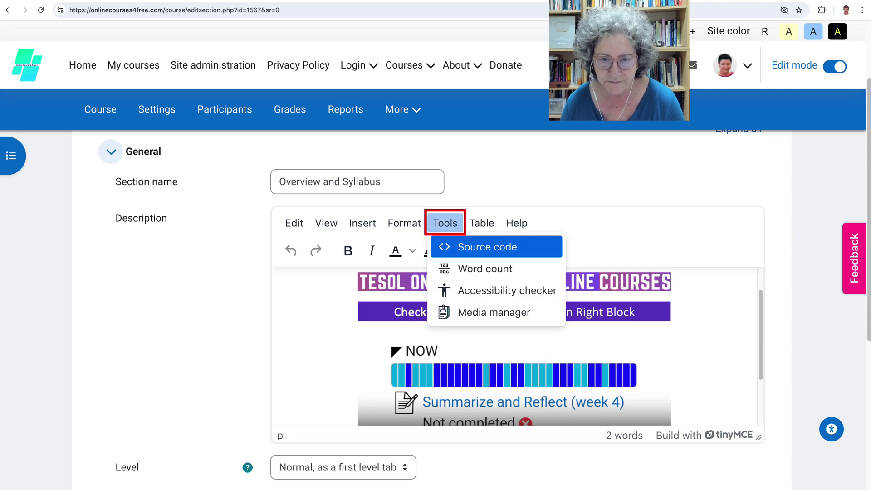
left_click(487, 247)
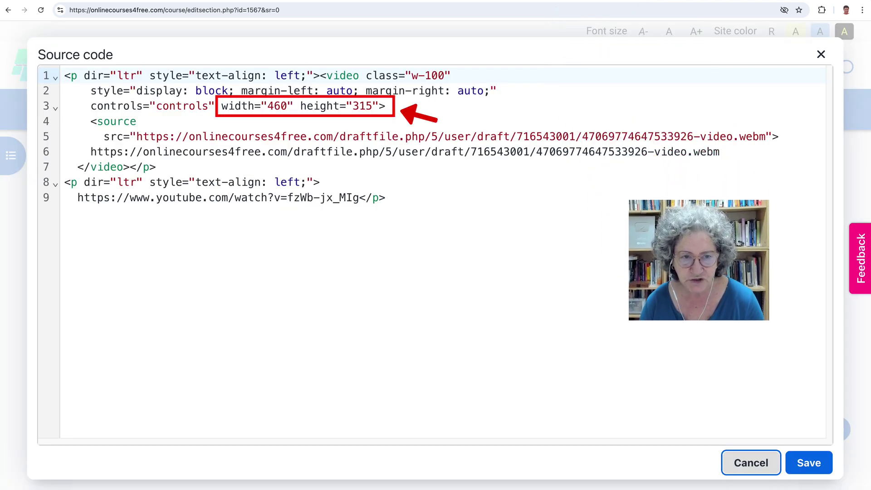
key("Tab")
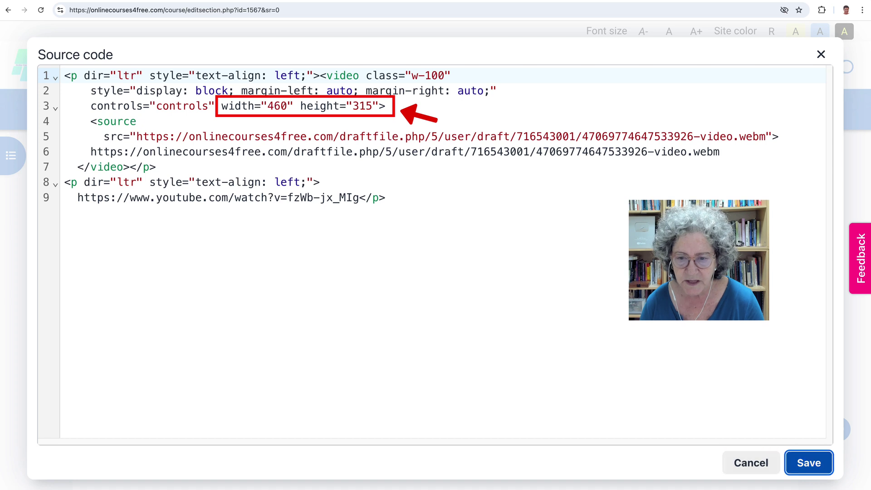
key("Return")
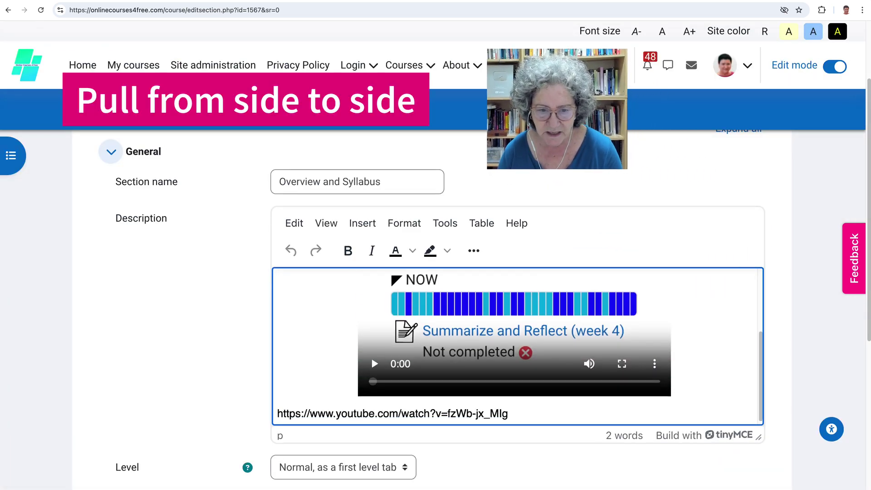
Resize the embedded video in the section description by its lower corners, first larger and then slightly smaller.
left_click(514, 337)
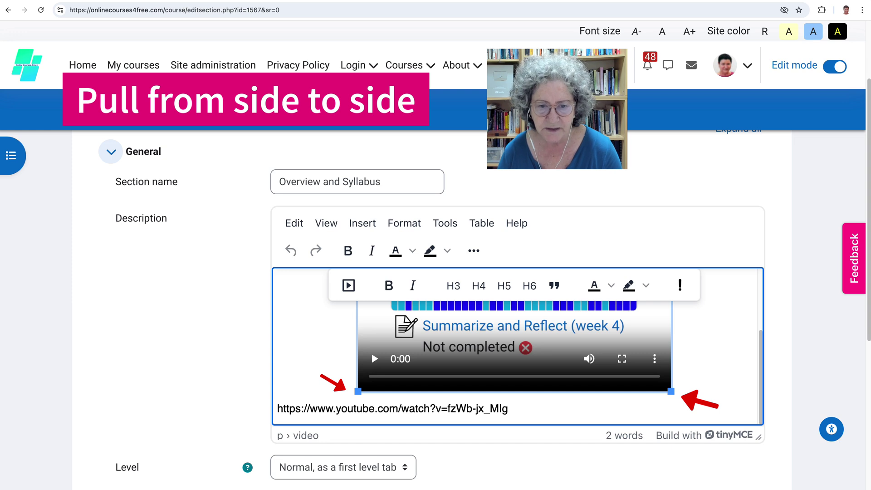
left_click_drag(357, 391, 338, 405)
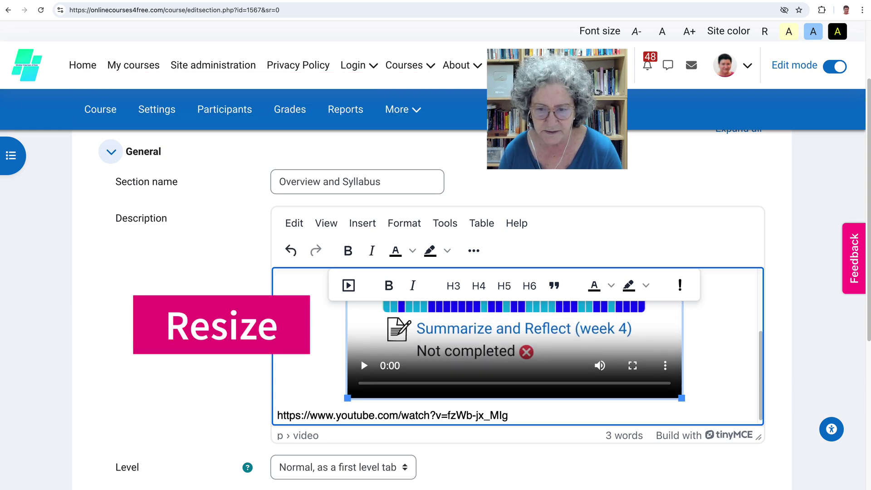
left_click_drag(681, 397, 668, 390)
Delete the embedded video above the YouTube link in the section description.
scroll(454, 272, "down", 3)
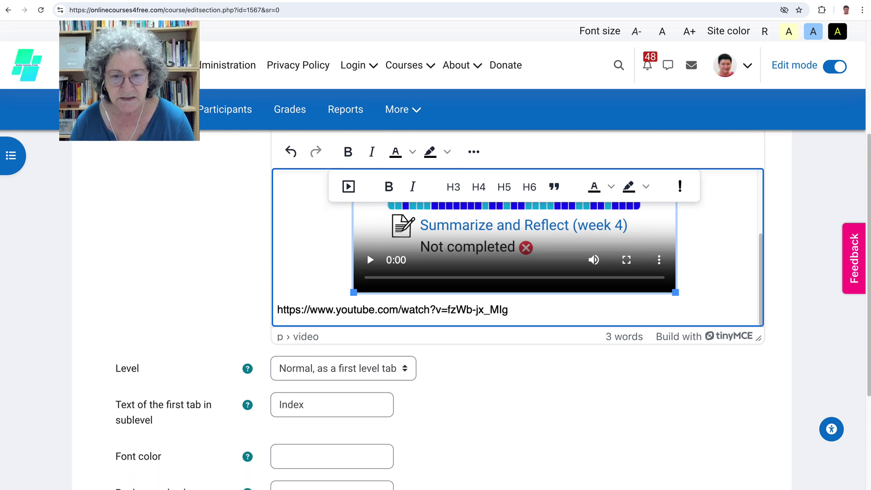
scroll(453, 272, "up", 1)
key("ctrl+a")
key("Delete")
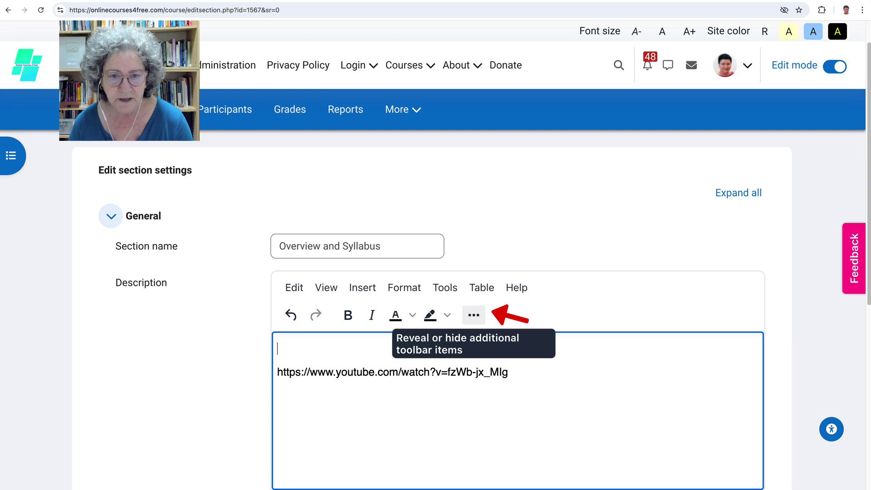
Reveal the description editor's additional tools and open the Record screen option.
left_click(474, 314)
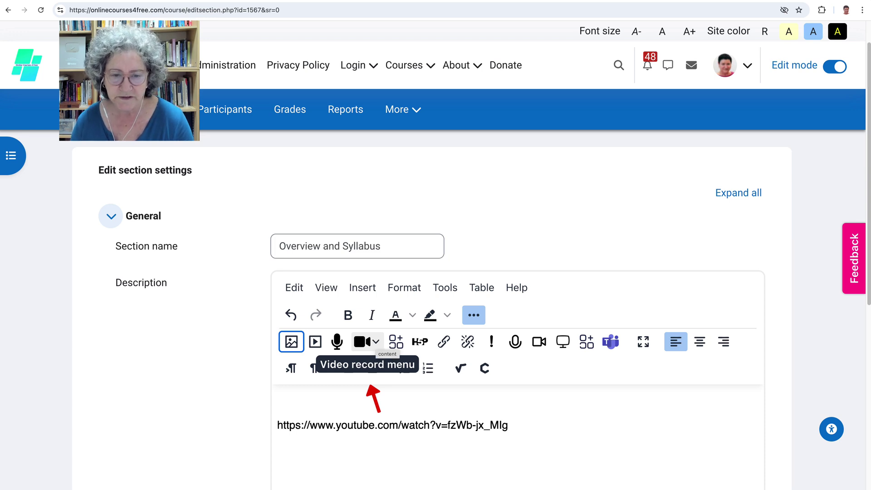
left_click(363, 341)
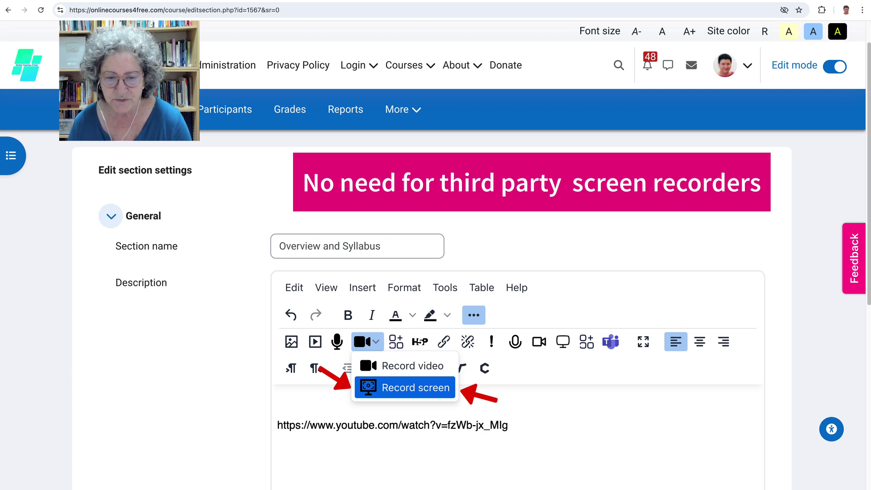
left_click(405, 388)
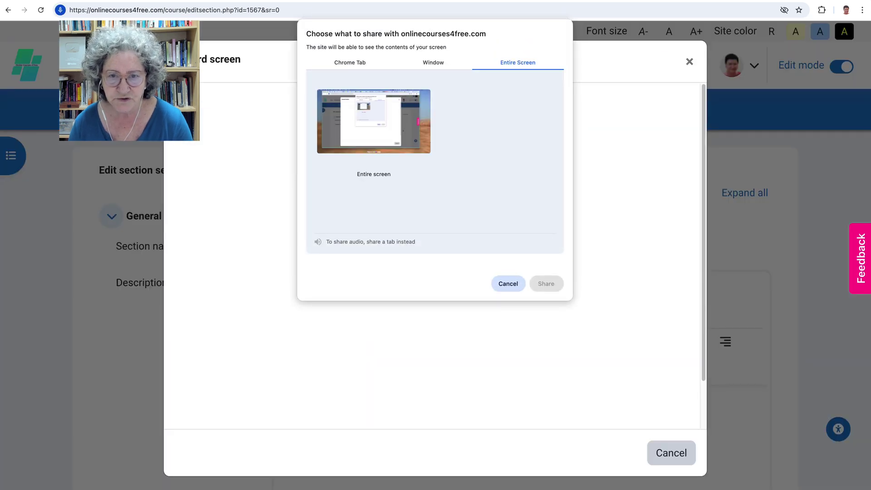
Share the Chrome tab "TESOL Online with AI: Week 4 - Google Slides" as the source for the screen recording.
left_click(433, 62)
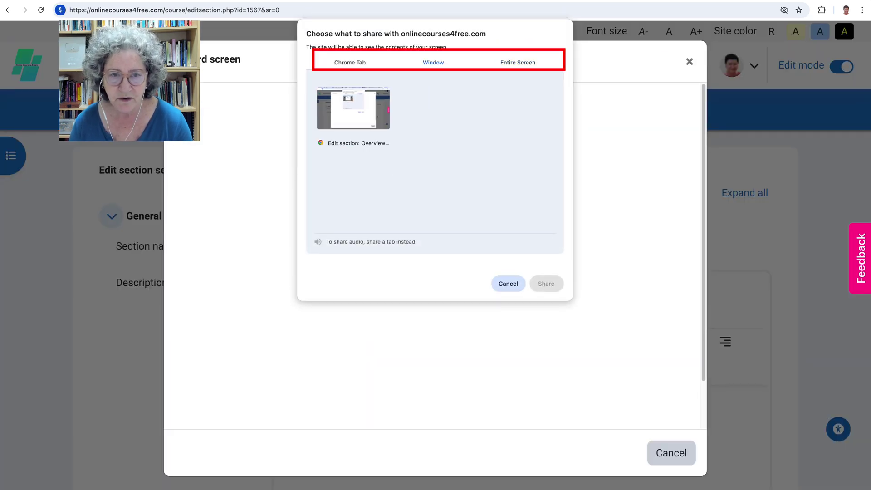
left_click(350, 62)
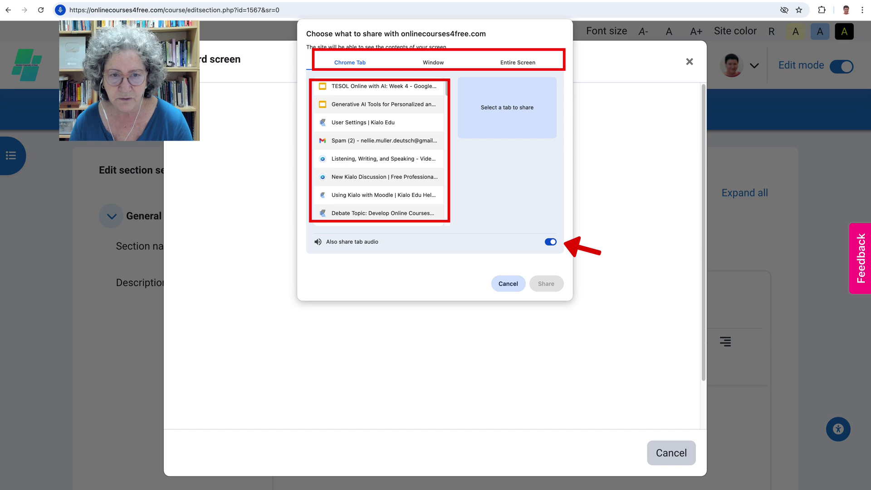
left_click(379, 86)
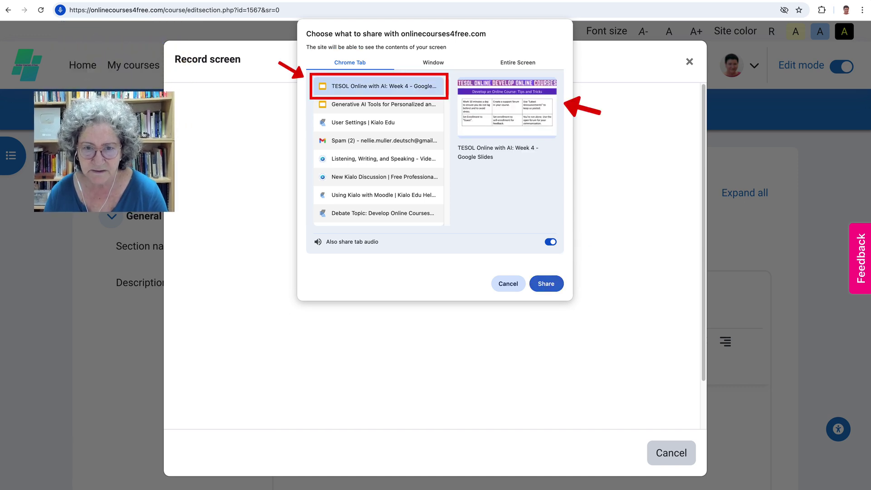
left_click(546, 284)
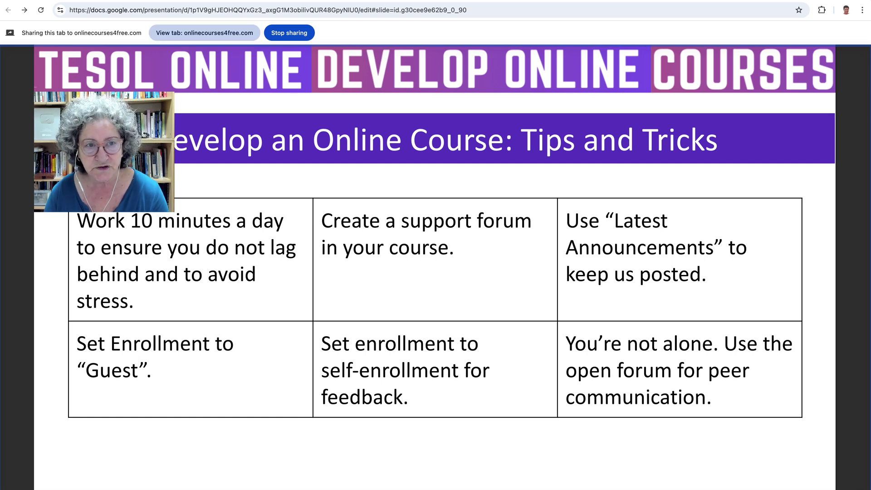
Return to the onlinecourses4free.com tab and start recording the shared slides.
left_click(204, 33)
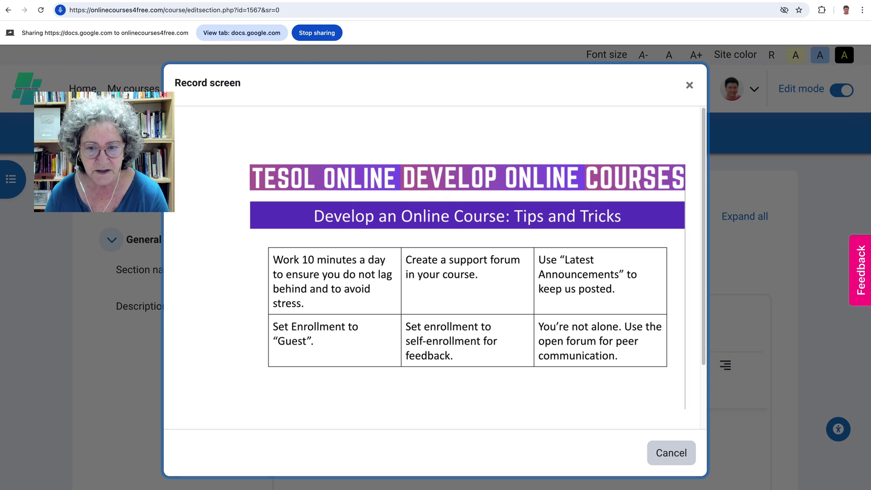
scroll(476, 267, "down", 3)
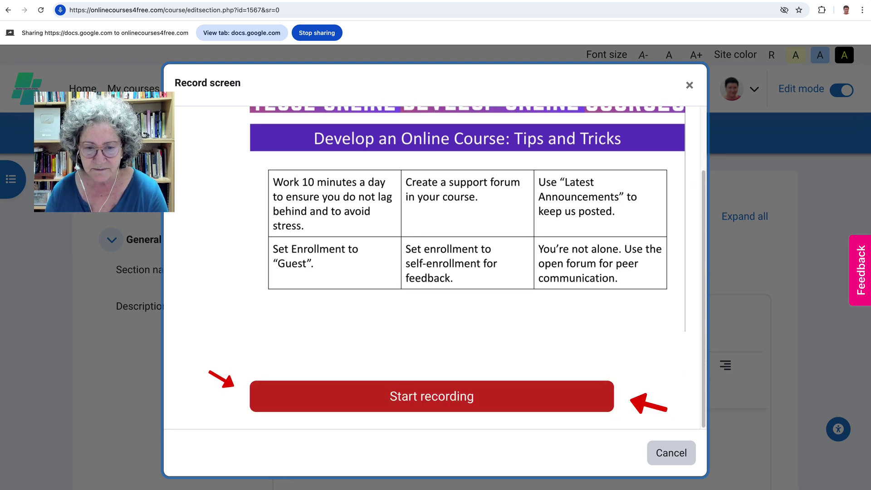
left_click(432, 396)
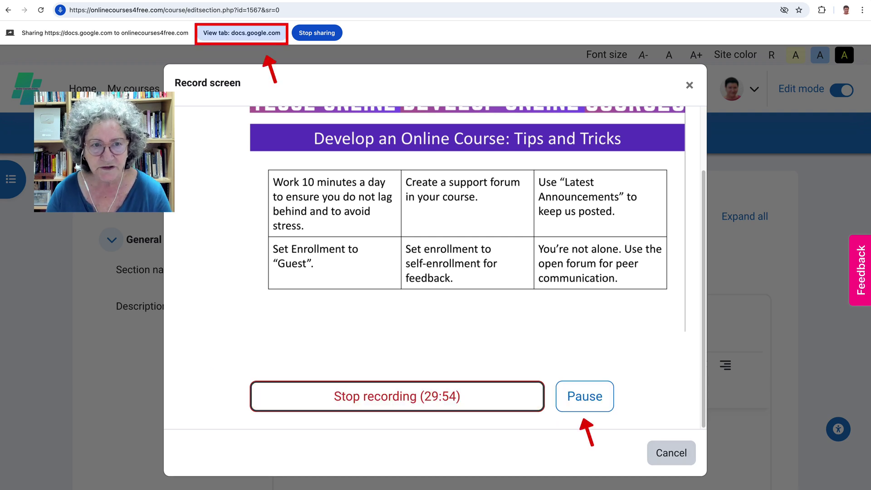
Switch to the shared Google Slides tab and advance the presentation to slide 5.
left_click(241, 33)
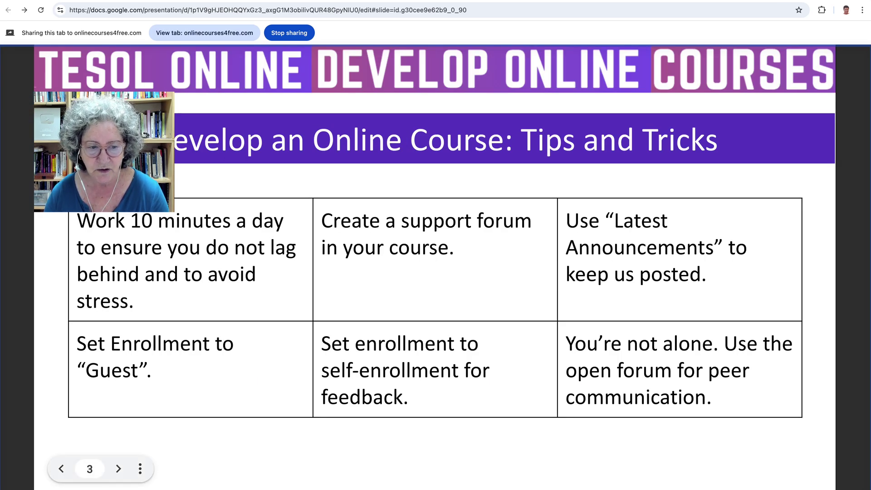
left_click(118, 468)
key("Right")
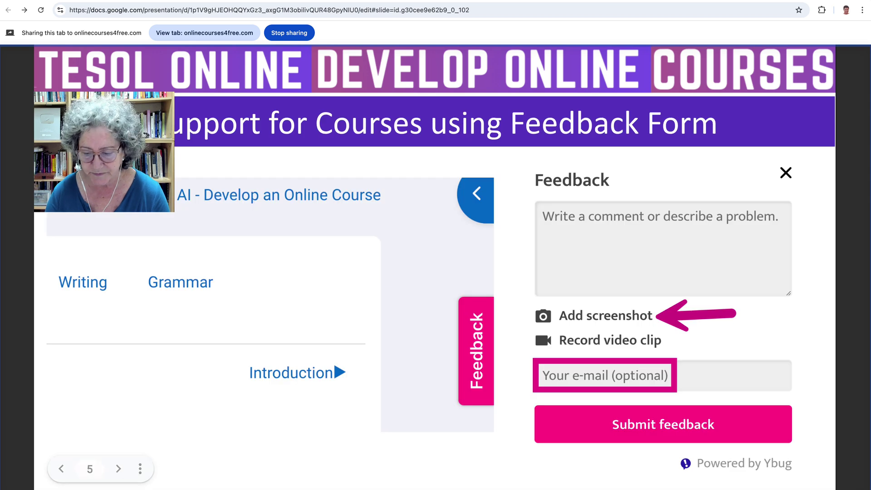
Advance the shared presentation from slide 5 through the following slides and past the Week 4 outcomes slide while recording.
key("Right")
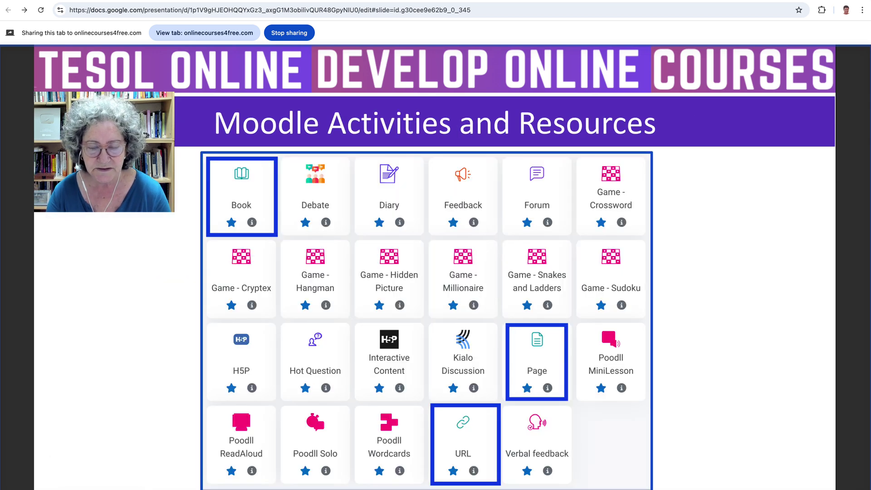
key("Right")
key("Right")
key("Right")
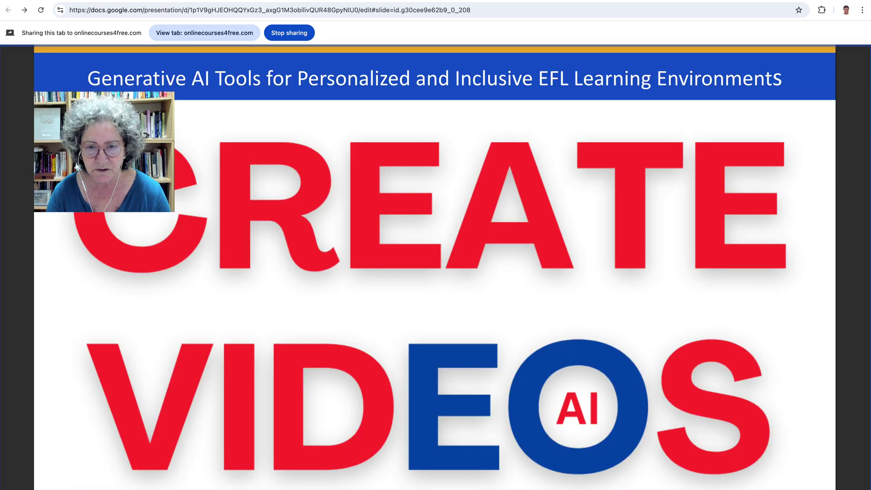
key("Right")
key("Right")
key("Right")
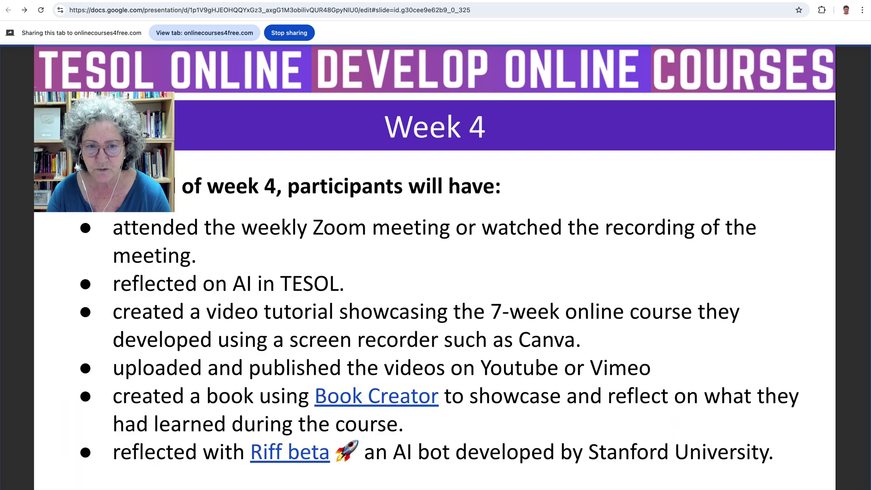
key("Right")
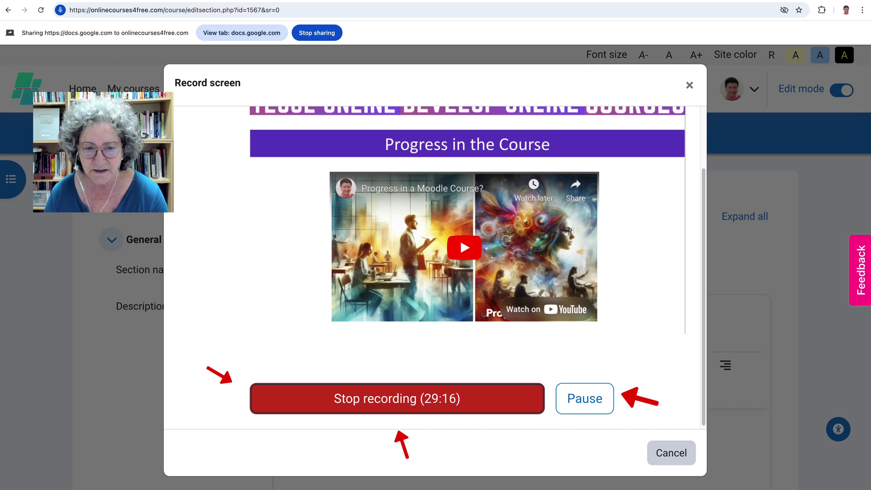
Stop the screen recording and attach it to the Overview and Syllabus section description.
left_click(396, 398)
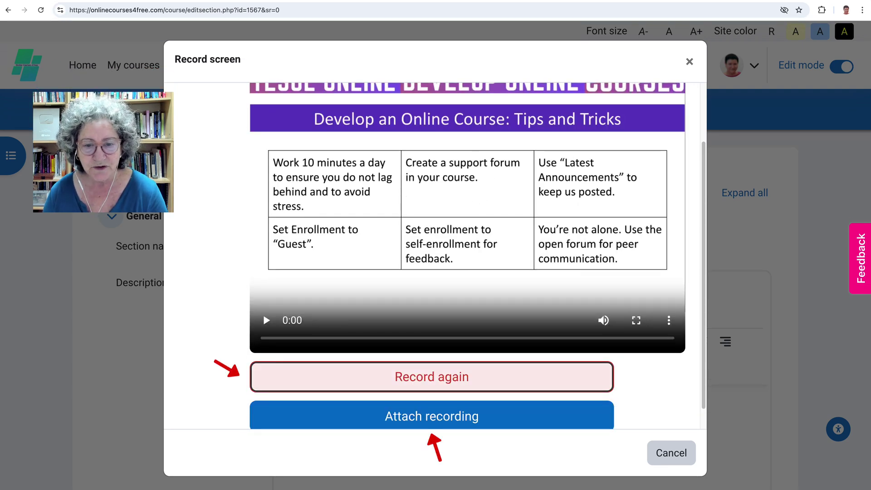
left_click(431, 416)
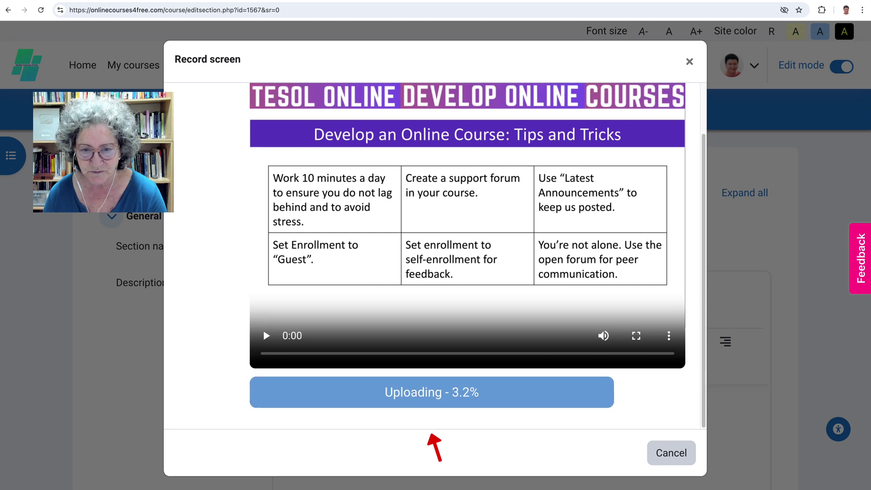
scroll(517, 426, "down", 4)
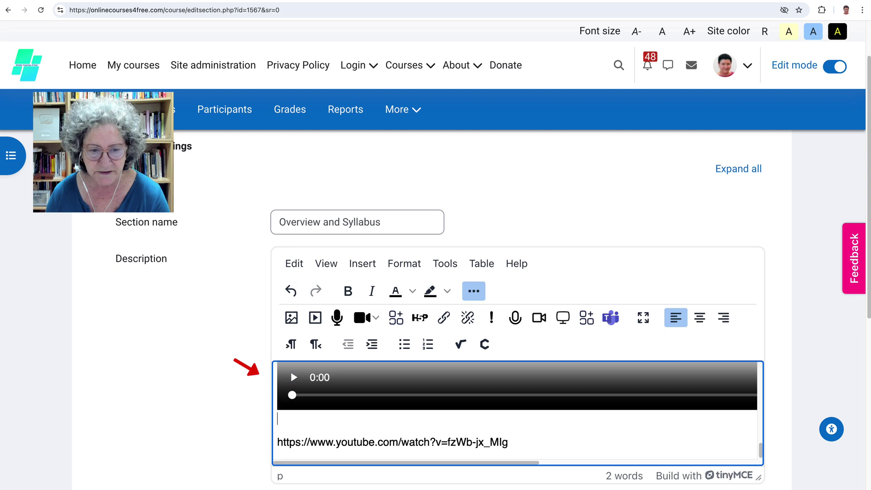
Remove the blank line below the inserted recording and shrink the video proportionally to about 499 × 281 pixels.
key("BackSpace")
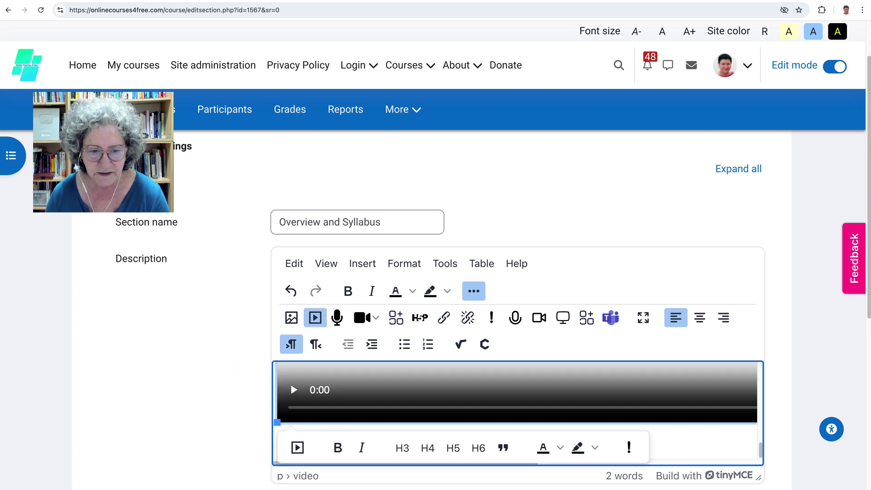
left_click_drag(277, 422, 368, 399)
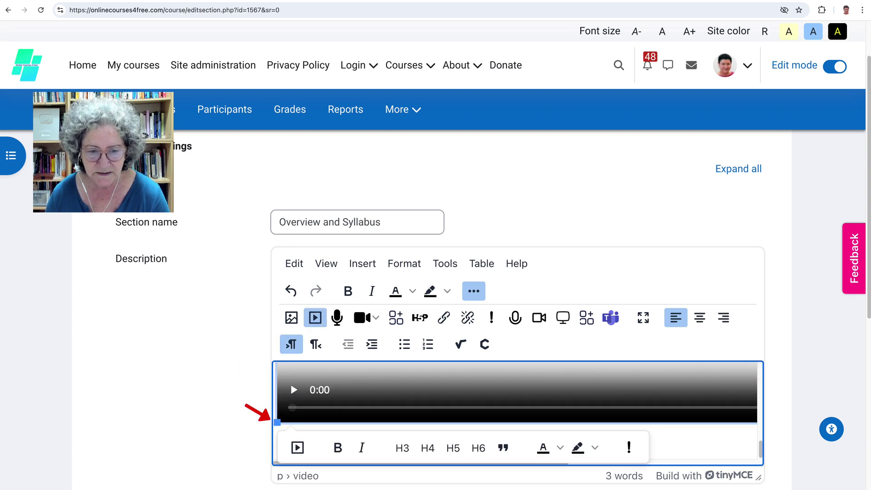
left_click_drag(277, 423, 423, 403)
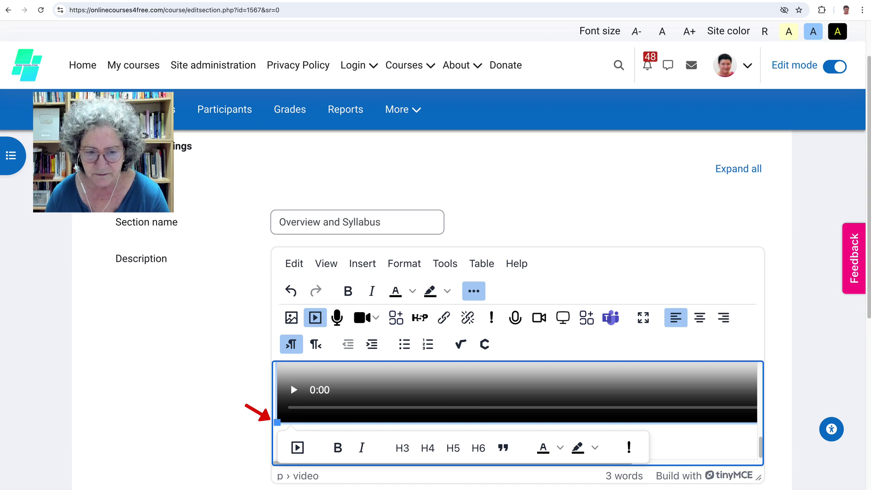
left_click_drag(277, 422, 435, 389)
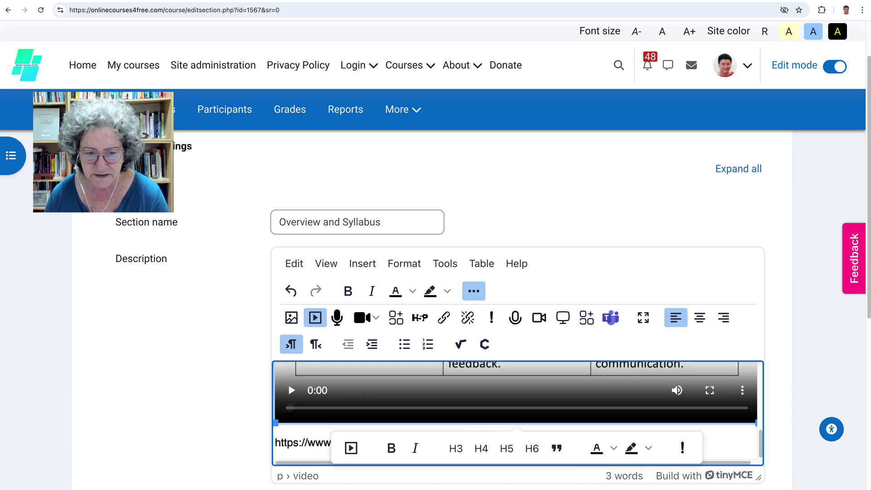
left_click_drag(276, 422, 483, 372)
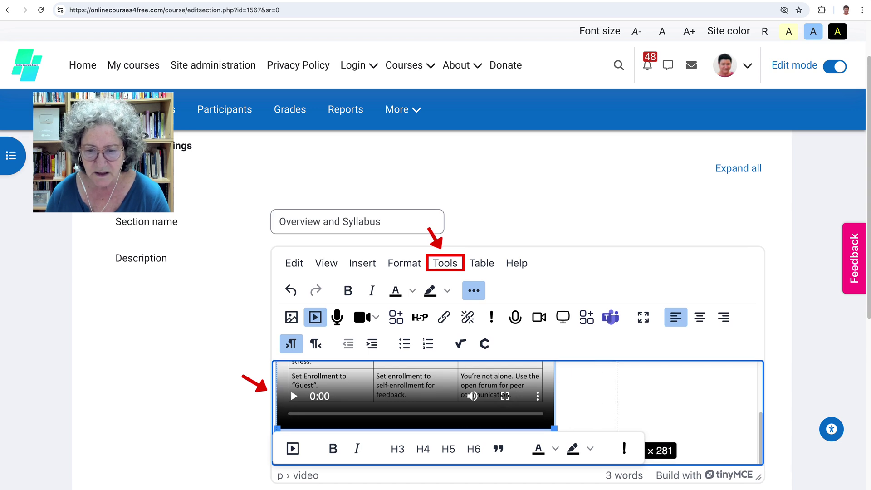
Check the video's width and height in the description's source code and leave the code unedited.
left_click(445, 263)
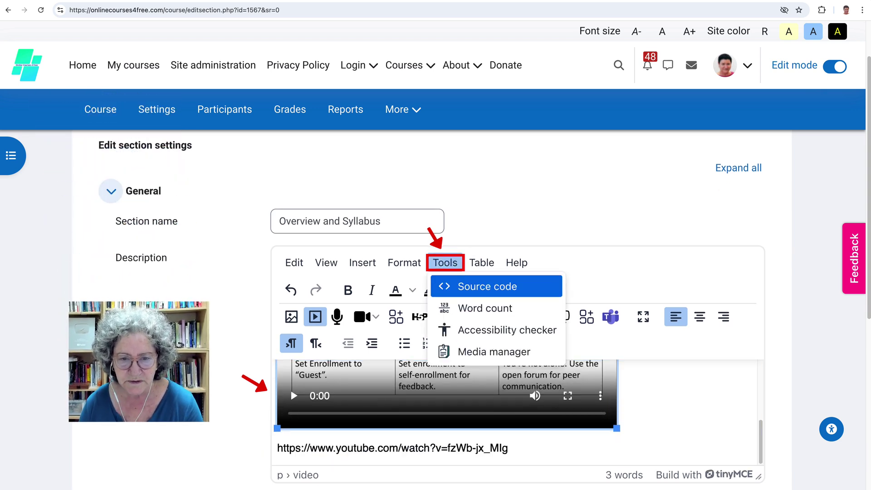
left_click(488, 286)
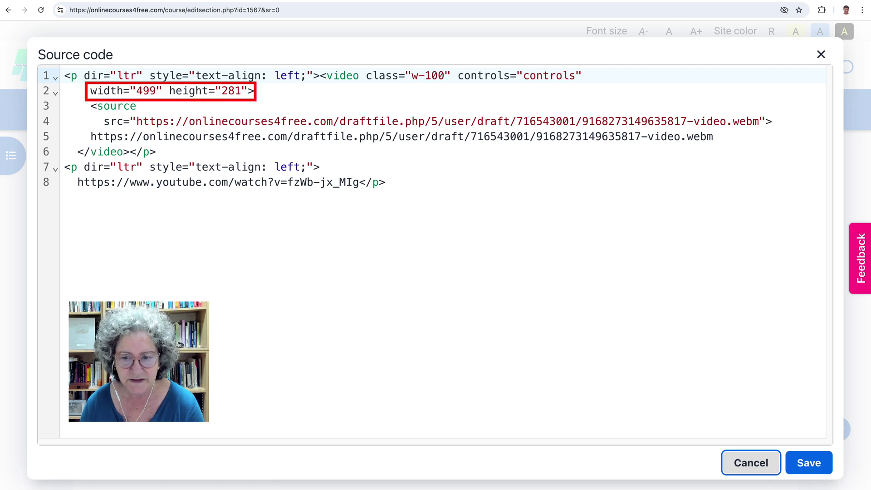
left_click(750, 463)
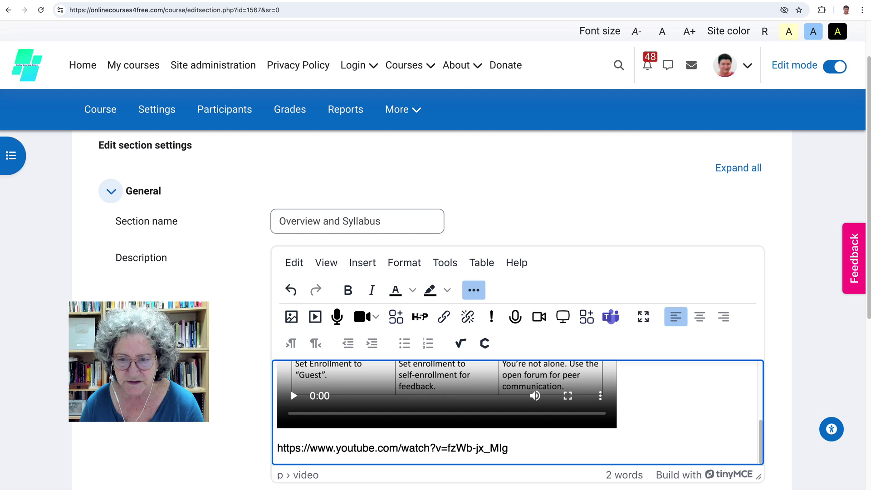
Center the recorded video in the description and save the section settings.
left_click(699, 316)
scroll(699, 316, "down", 3)
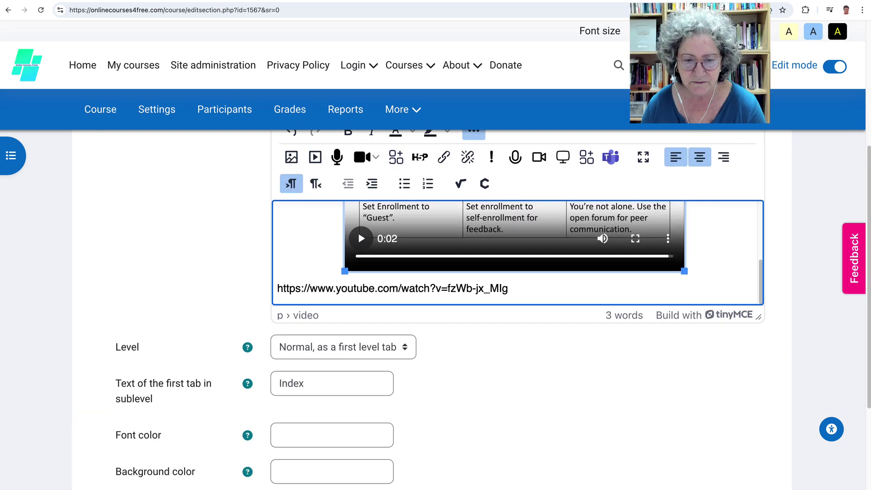
scroll(430, 300, "down", 3)
left_click(311, 433)
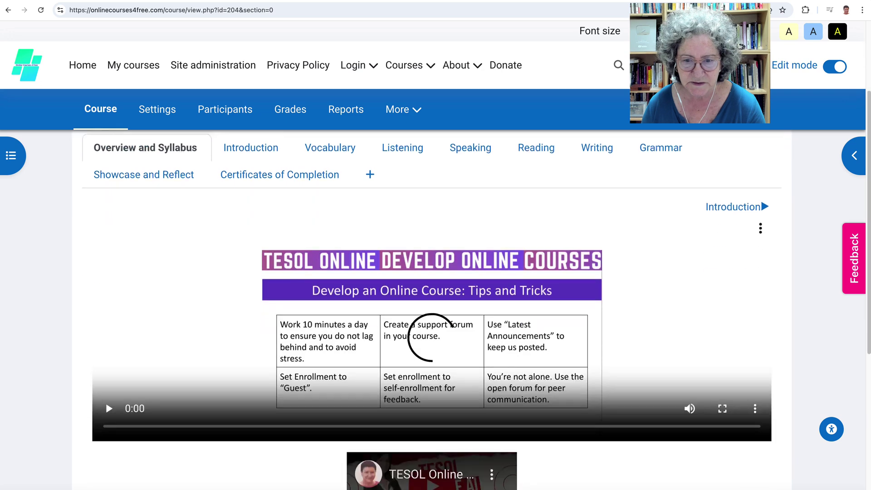
Review how the recording and the YouTube video below it appear on the Overview and Syllabus course page.
scroll(431, 299, "up", 5)
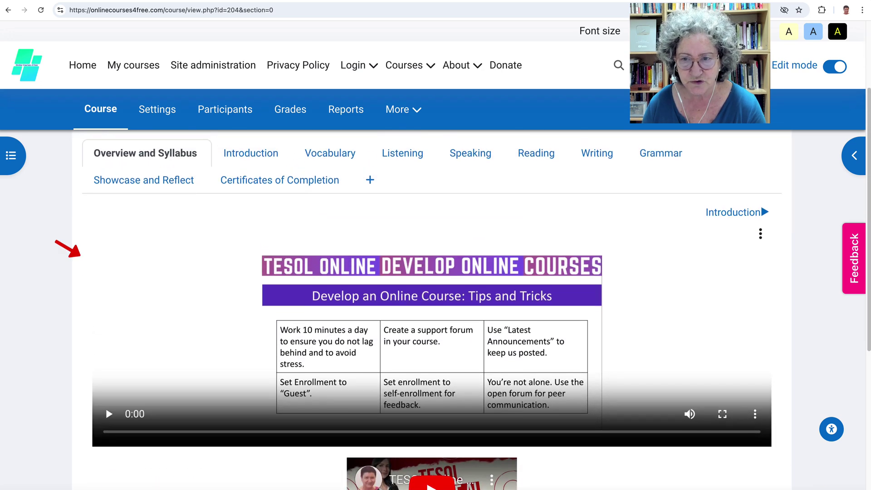
scroll(431, 299, "down", 3)
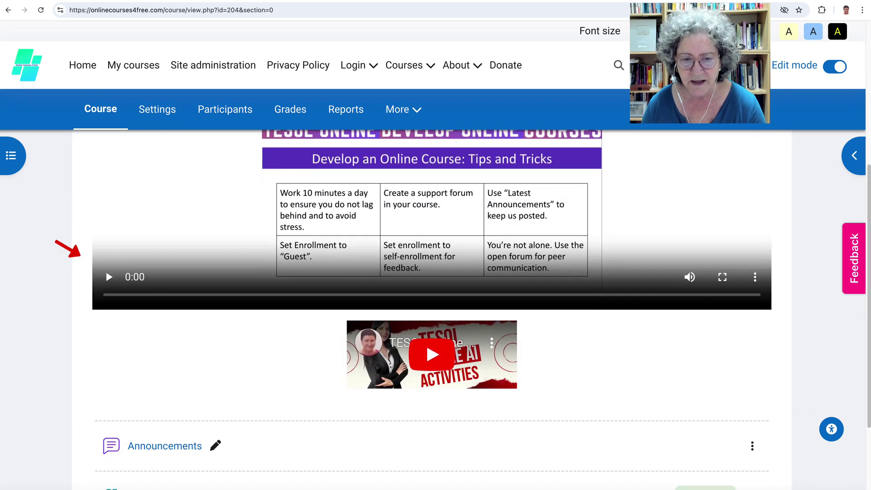
scroll(431, 300, "up", 5)
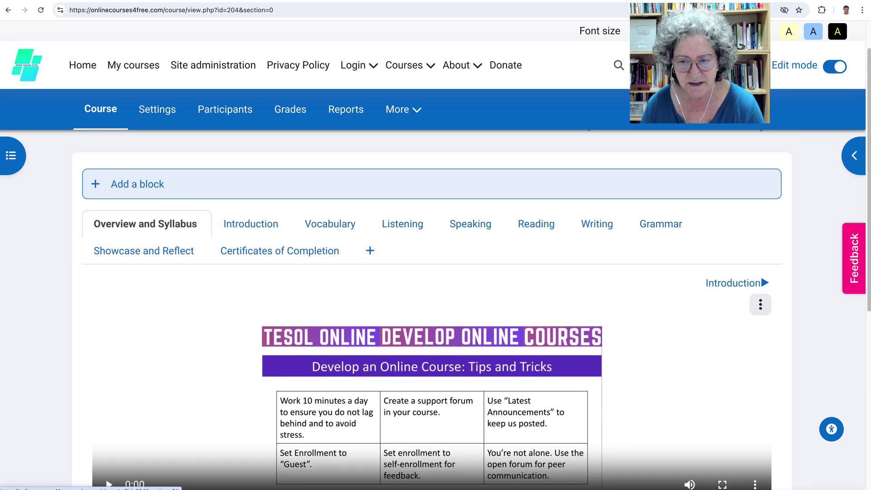
Show the available actions for the Overview and Syllabus section.
left_click(760, 304)
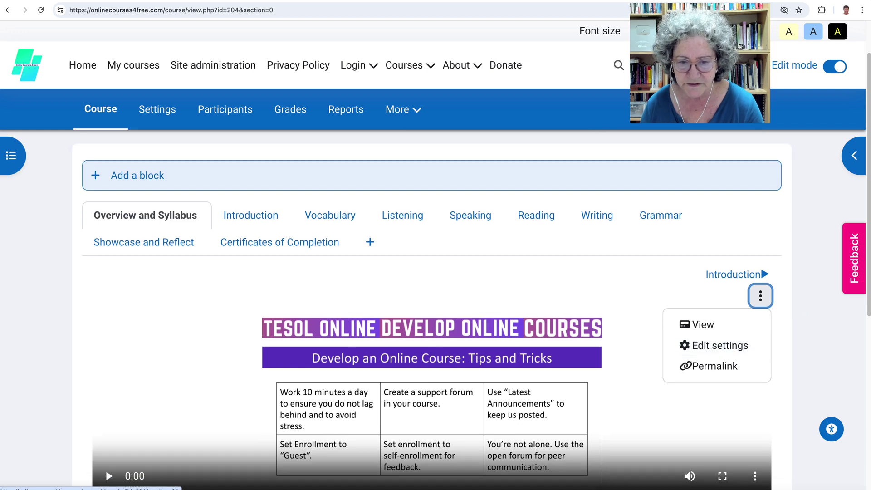
scroll(430, 294, "down", 2)
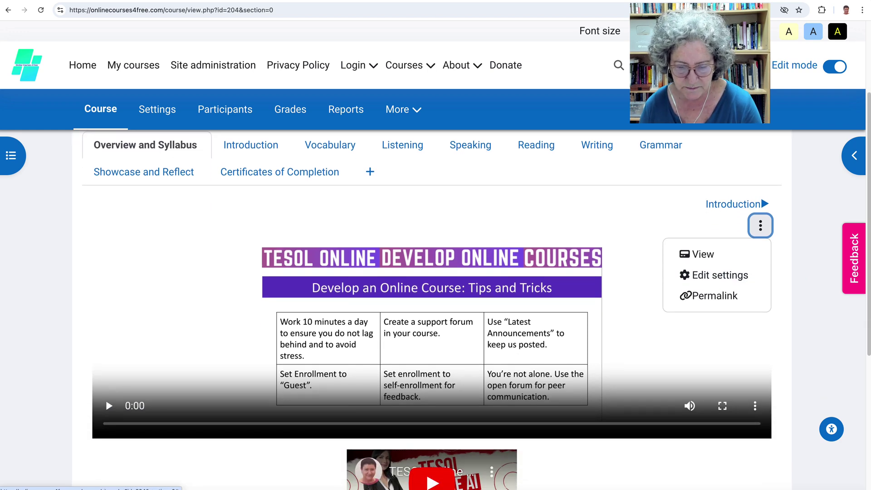
scroll(714, 339, "up", 1)
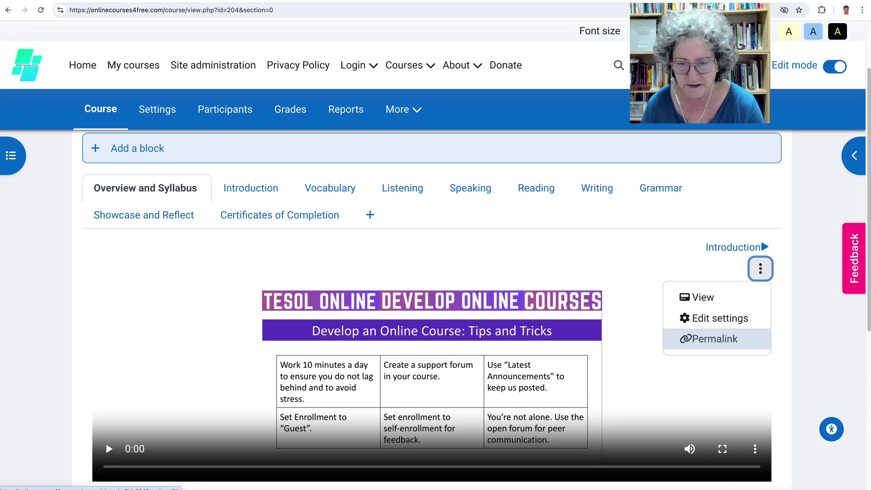